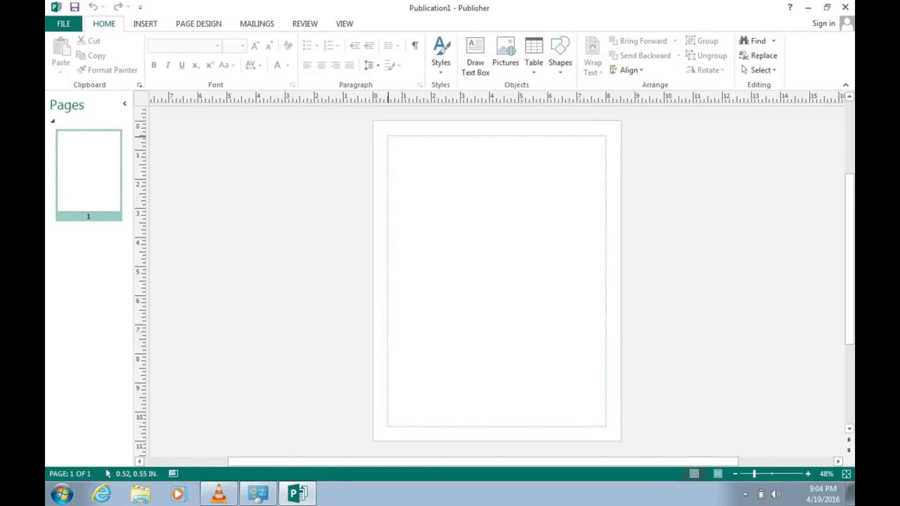
Draw a rectangle about 7.53 inches wide and 10 inches high that fills the area inside the page margins.
{"action": "left_click", "coordinate": [389, 137]}
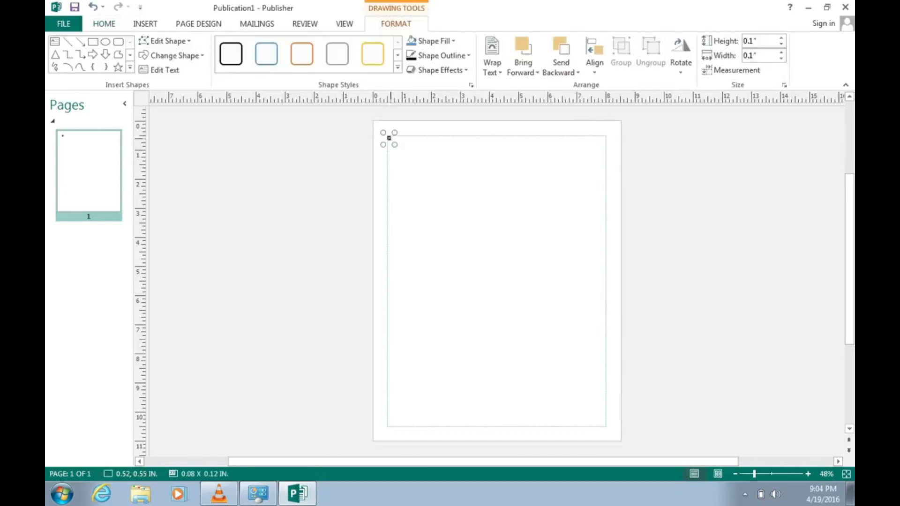
{"action": "key", "text": "Delete"}
{"action": "left_click", "coordinate": [560, 56]}
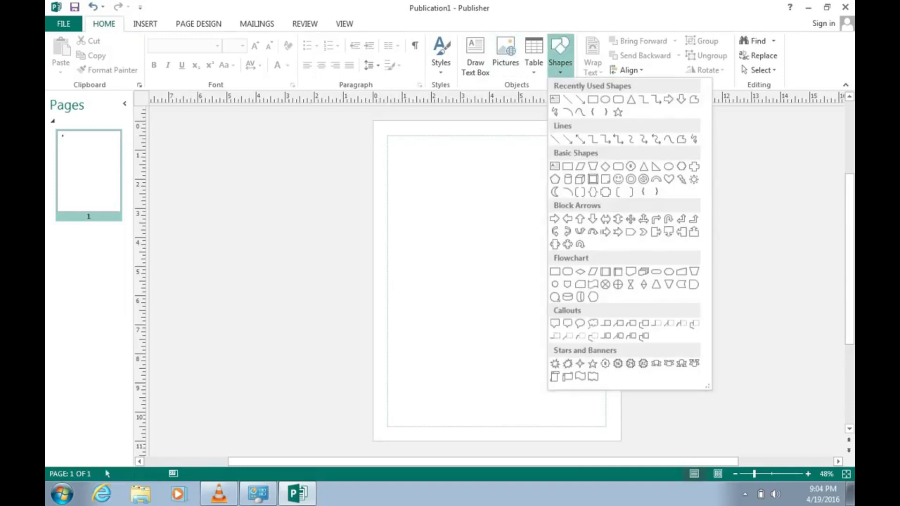
{"action": "left_click", "coordinate": [593, 99]}
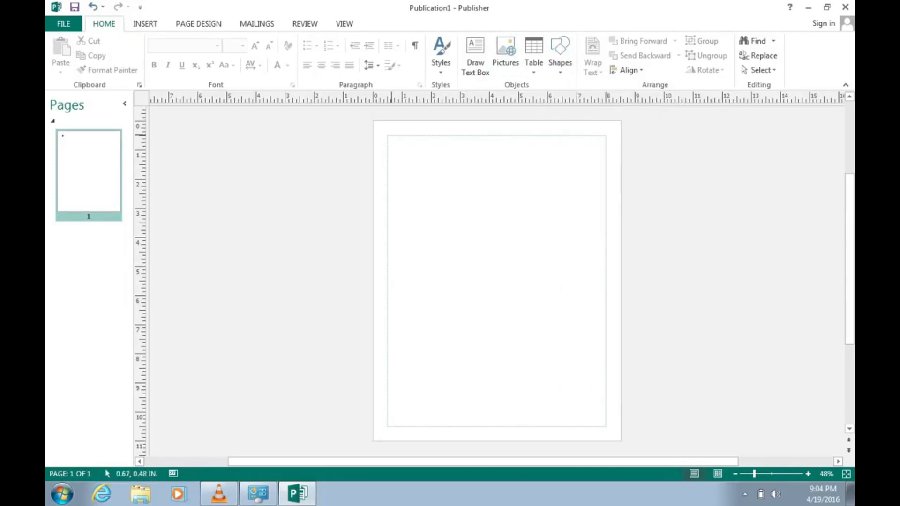
{"action": "mouse_move", "coordinate": [387, 136]}
{"action": "left_mouse_down"}
{"action": "mouse_move", "coordinate": [532, 298]}
{"action": "mouse_move", "coordinate": [586, 376]}
{"action": "mouse_move", "coordinate": [607, 427]}
{"action": "left_mouse_up"}
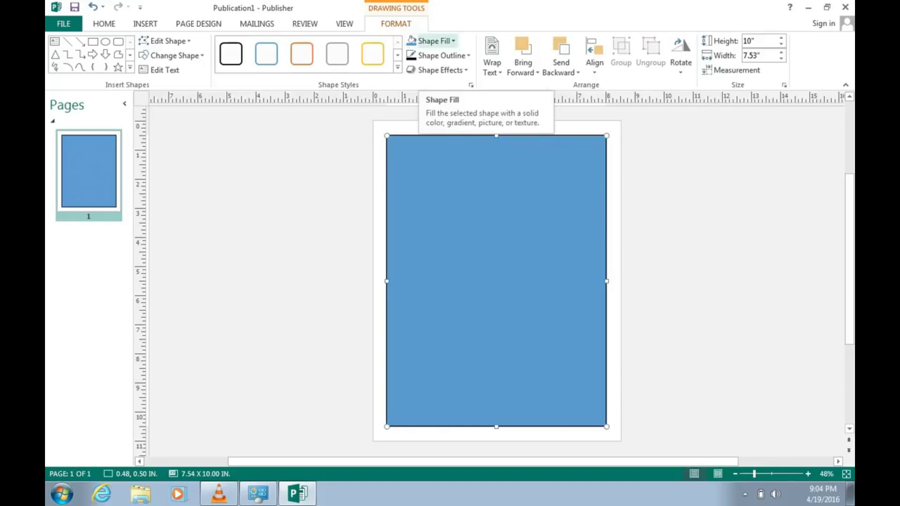
{"action": "left_click", "coordinate": [431, 40]}
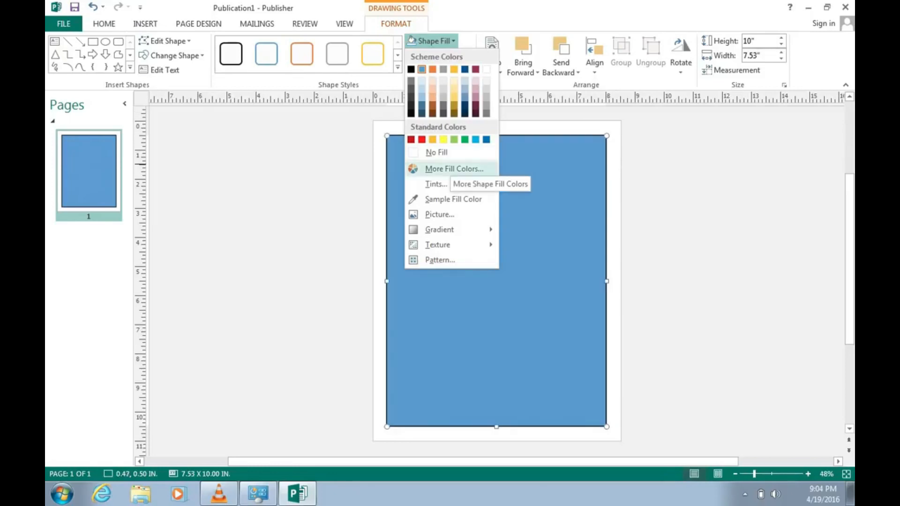
{"action": "left_click", "coordinate": [453, 169]}
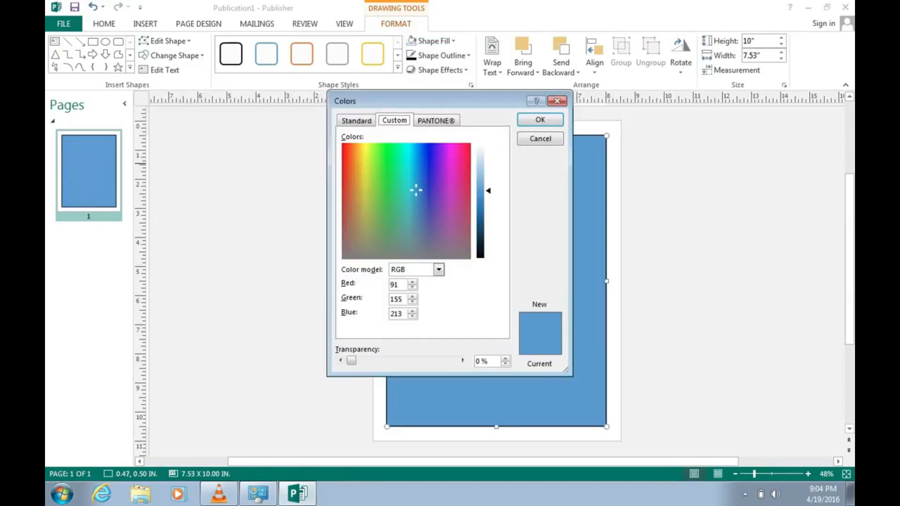
{"action": "left_click", "coordinate": [436, 121]}
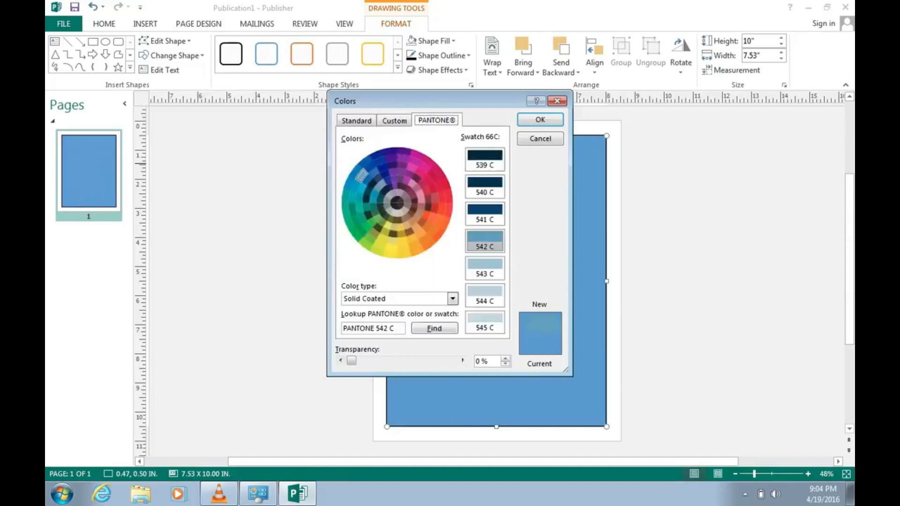
{"action": "left_click", "coordinate": [356, 120]}
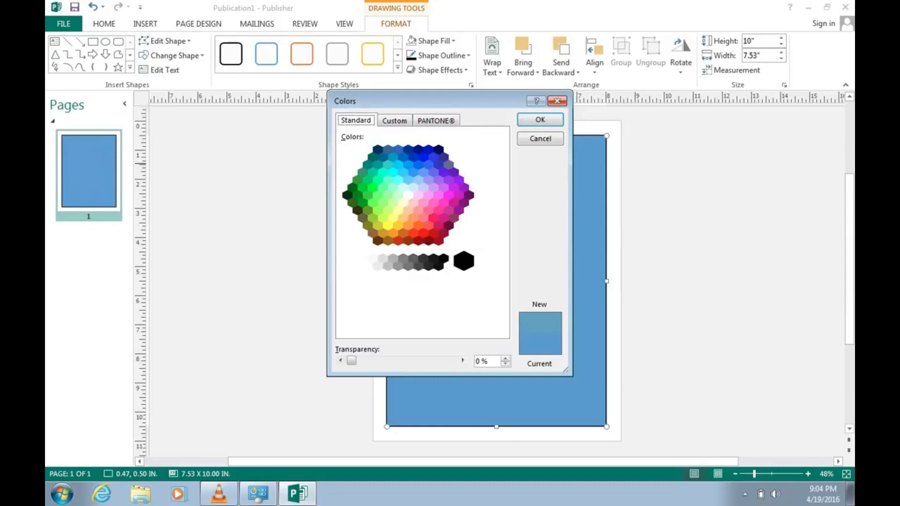
{"action": "left_click", "coordinate": [557, 101]}
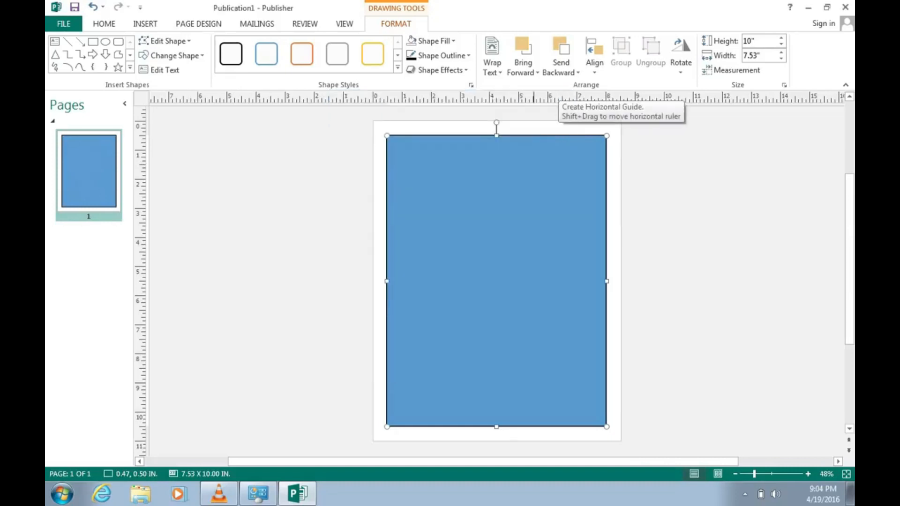
Fill the rectangle with the standard light blue colour.
{"action": "left_click", "coordinate": [431, 41]}
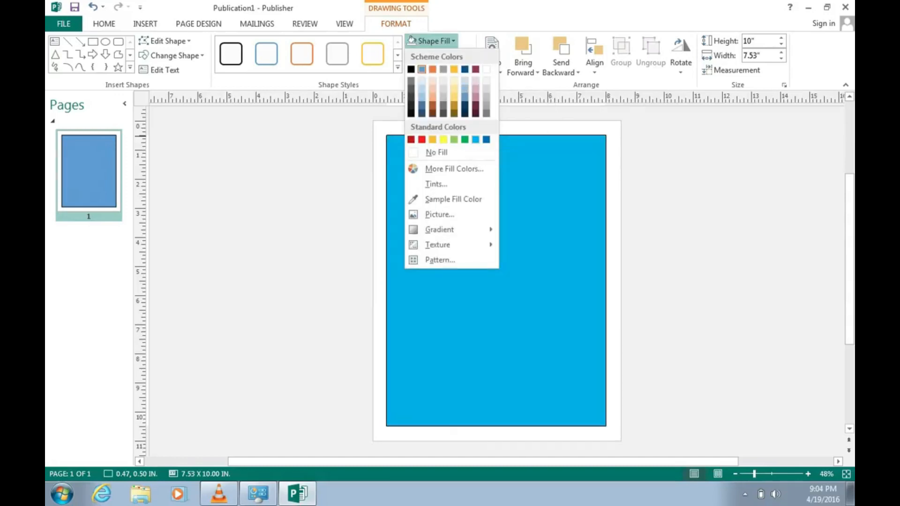
{"action": "left_click", "coordinate": [476, 139]}
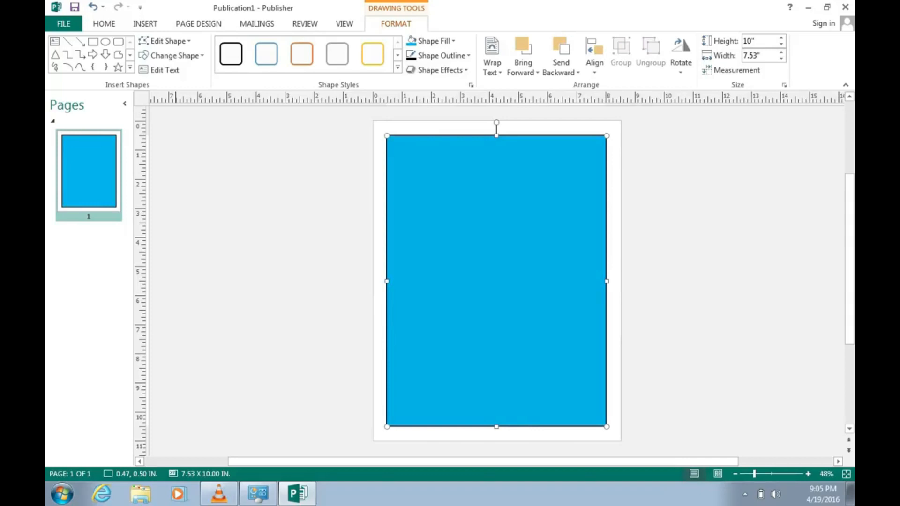
Insert the Hairspray JPEG picture from the Desktop onto the page.
{"action": "left_click", "coordinate": [146, 24]}
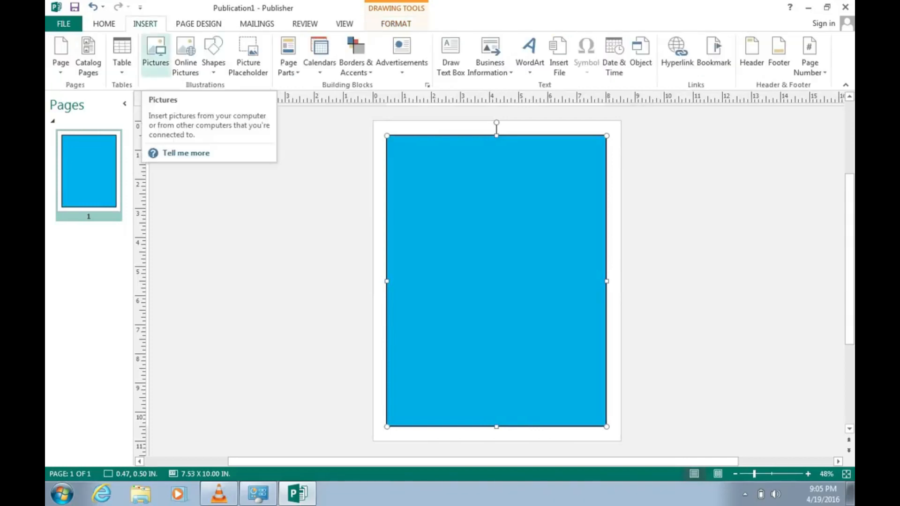
{"action": "left_click", "coordinate": [156, 52]}
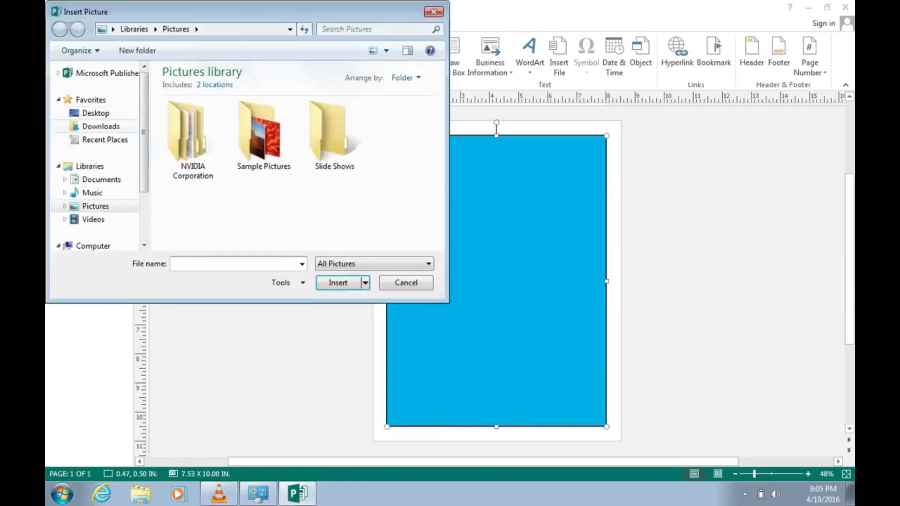
{"action": "left_click", "coordinate": [96, 113]}
{"action": "left_click", "coordinate": [213, 223]}
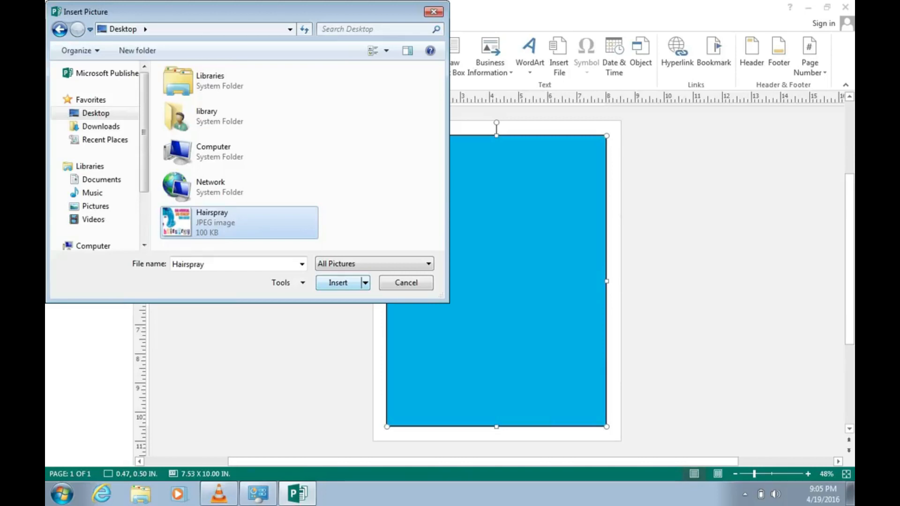
{"action": "left_click", "coordinate": [338, 282]}
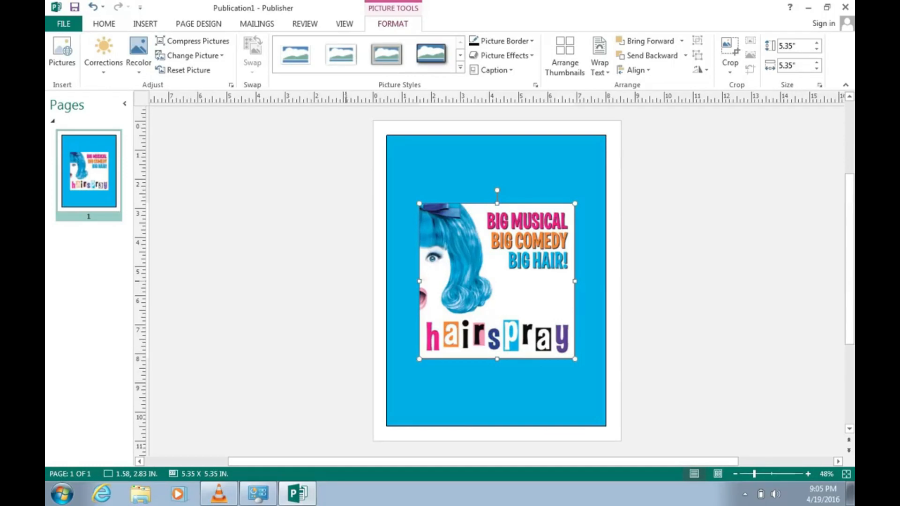
Resize the Hairspray picture to about 5.37 by 5.37 inches and move it up near the blue rectangle's upper edge.
{"action": "left_click_drag", "start_coordinate": [498, 280], "coordinate": [497, 280]}
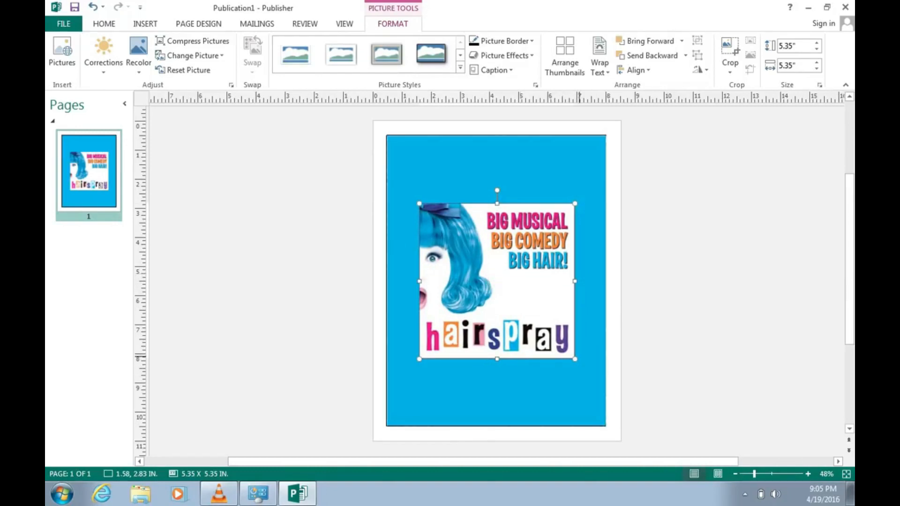
{"action": "mouse_move", "coordinate": [575, 359]}
{"action": "left_mouse_down"}
{"action": "mouse_move", "coordinate": [619, 421]}
{"action": "mouse_move", "coordinate": [575, 359]}
{"action": "left_mouse_up"}
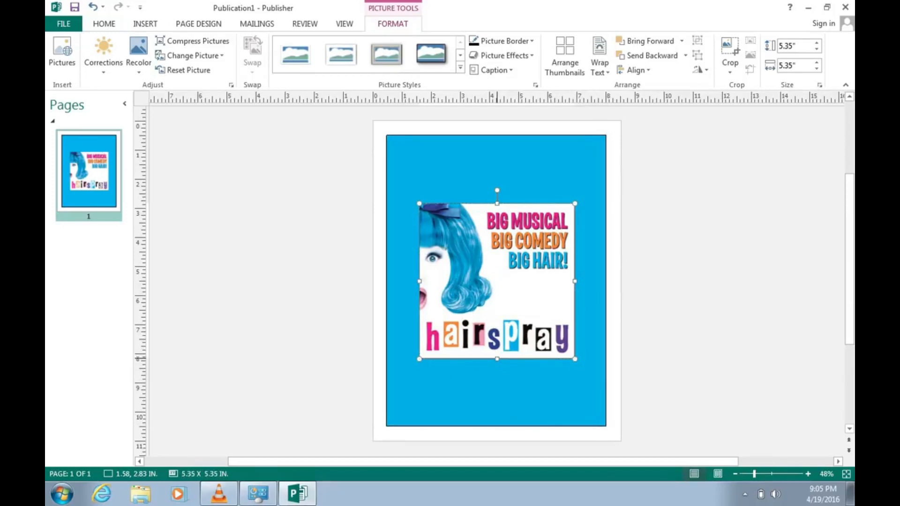
{"action": "left_click_drag", "start_coordinate": [497, 359], "coordinate": [575, 426]}
{"action": "left_click_drag", "start_coordinate": [497, 426], "coordinate": [497, 360]}
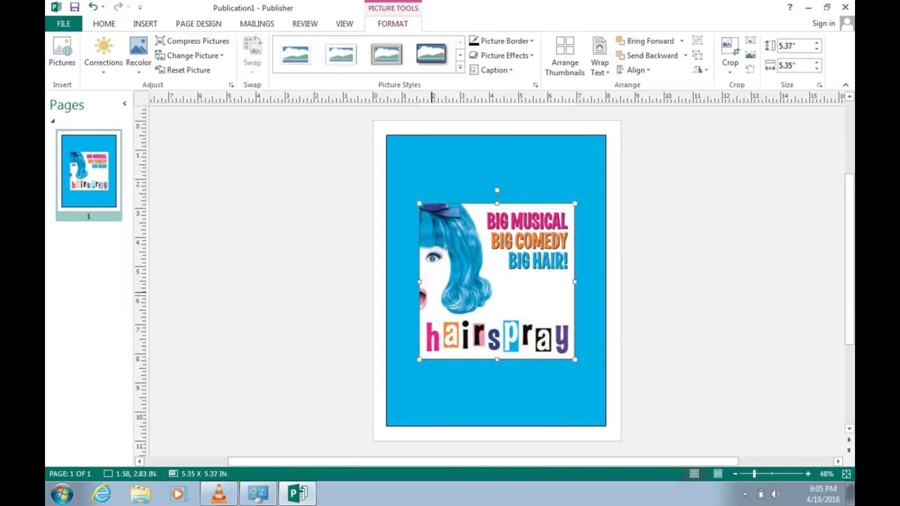
{"action": "mouse_move", "coordinate": [419, 281]}
{"action": "left_mouse_down"}
{"action": "mouse_move", "coordinate": [391, 281]}
{"action": "mouse_move", "coordinate": [418, 282]}
{"action": "left_mouse_up"}
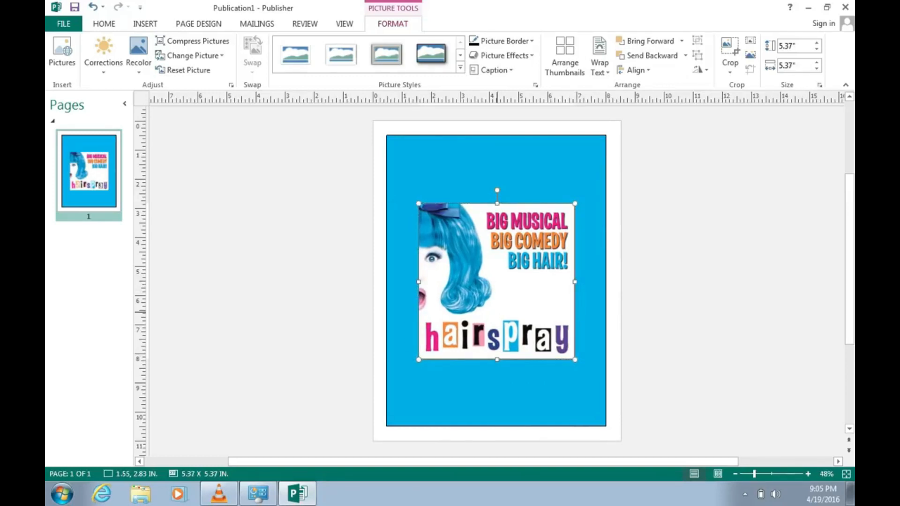
{"action": "left_click_drag", "start_coordinate": [496, 281], "coordinate": [496, 217]}
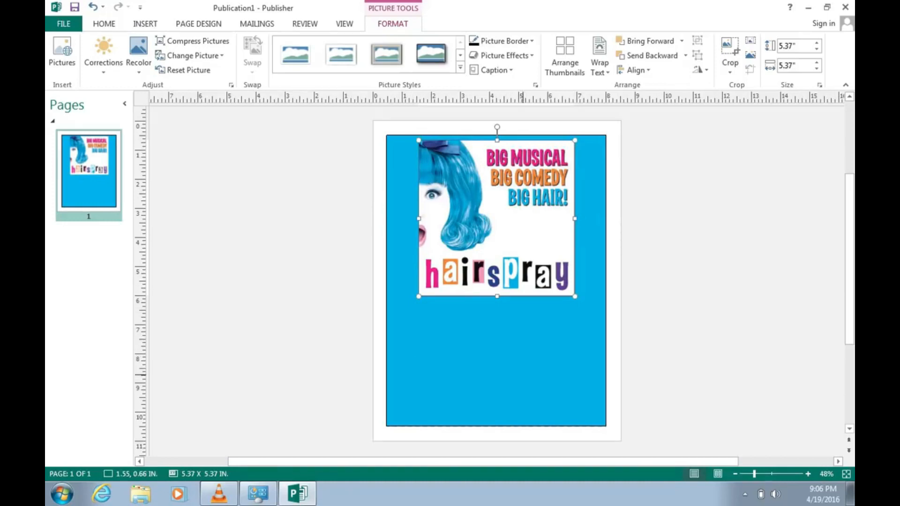
Draw a text box about 7 by 3.75 inches below the picture and set its font size to 36.
{"action": "left_click", "coordinate": [104, 23]}
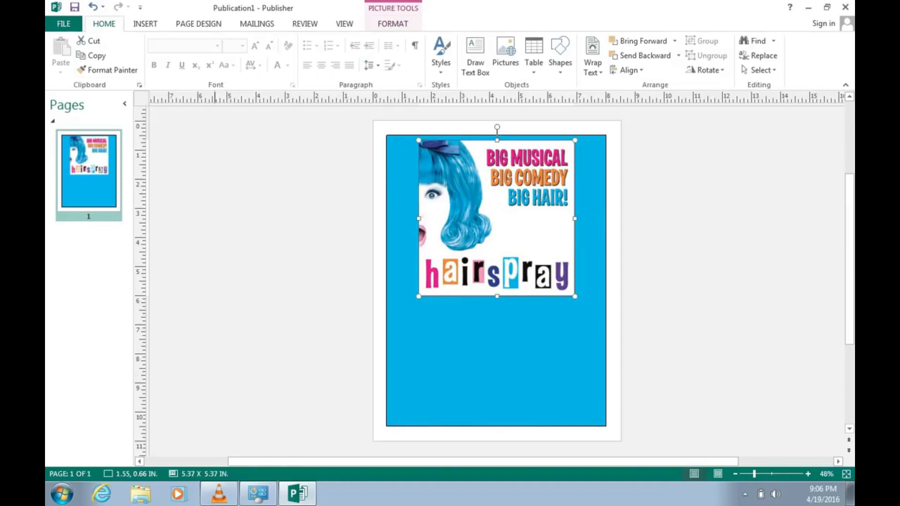
{"action": "left_click", "coordinate": [476, 56]}
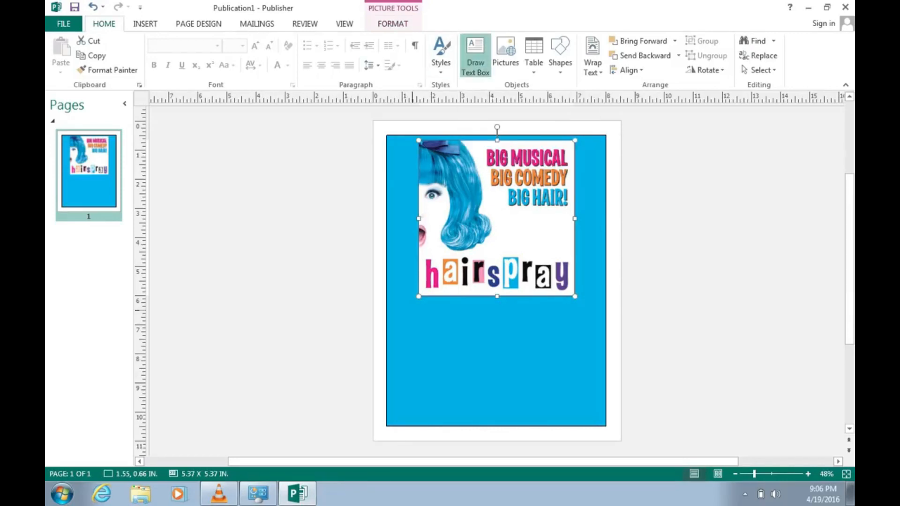
{"action": "left_click_drag", "start_coordinate": [395, 308], "coordinate": [602, 420]}
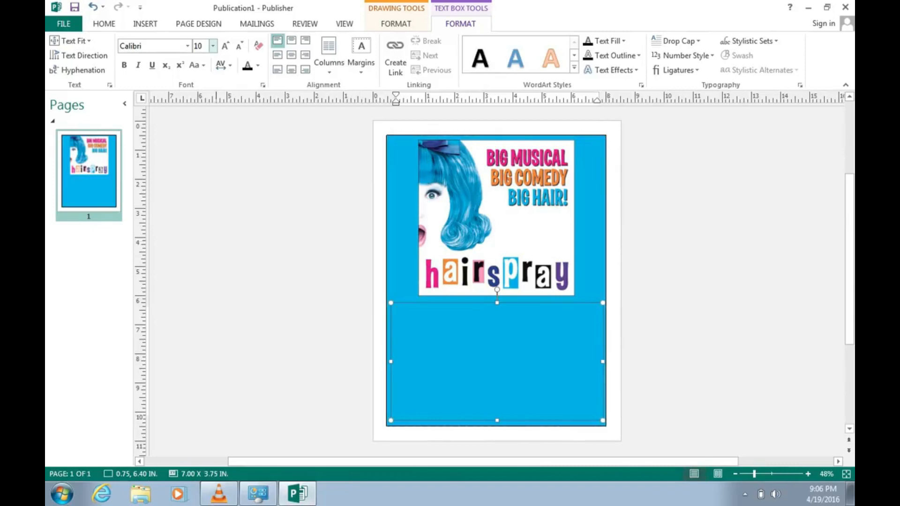
{"action": "left_click", "coordinate": [212, 46]}
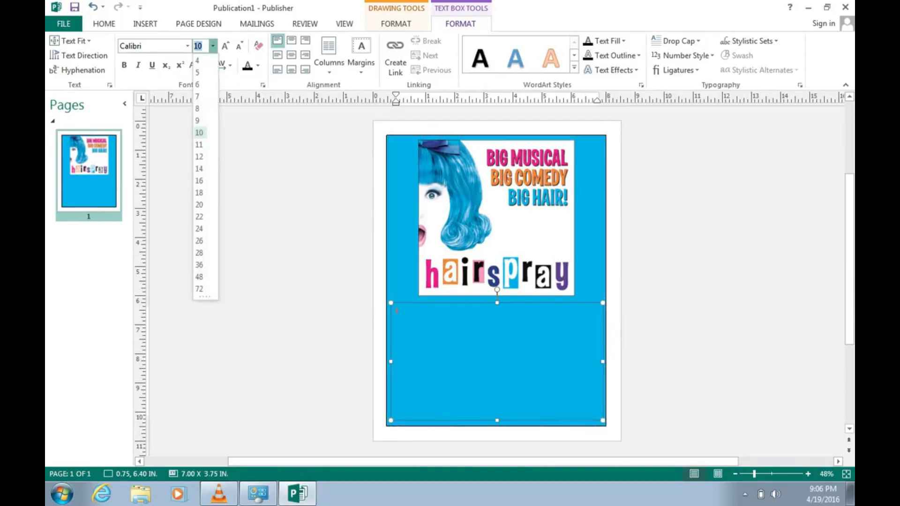
{"action": "left_click", "coordinate": [199, 265]}
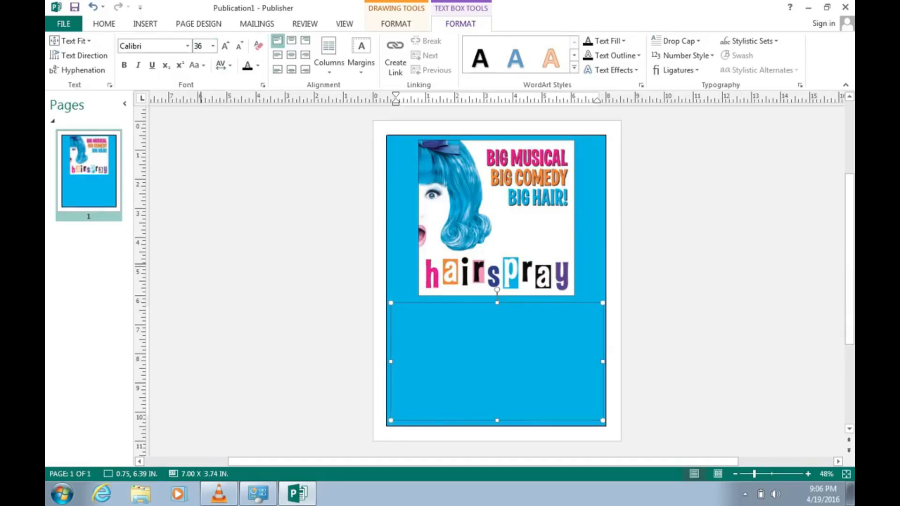
{"action": "left_click", "coordinate": [187, 46]}
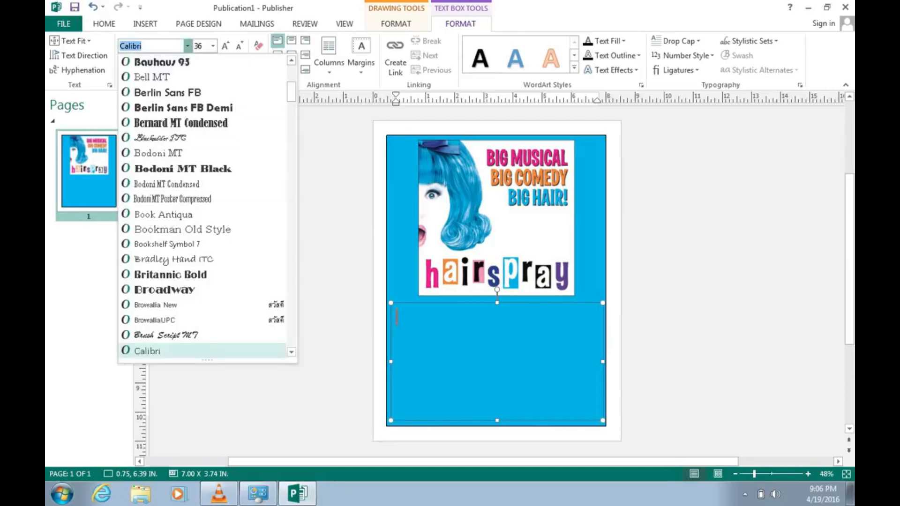
{"action": "left_click", "coordinate": [188, 45]}
{"action": "left_click", "coordinate": [187, 46]}
{"action": "left_click", "coordinate": [187, 46]}
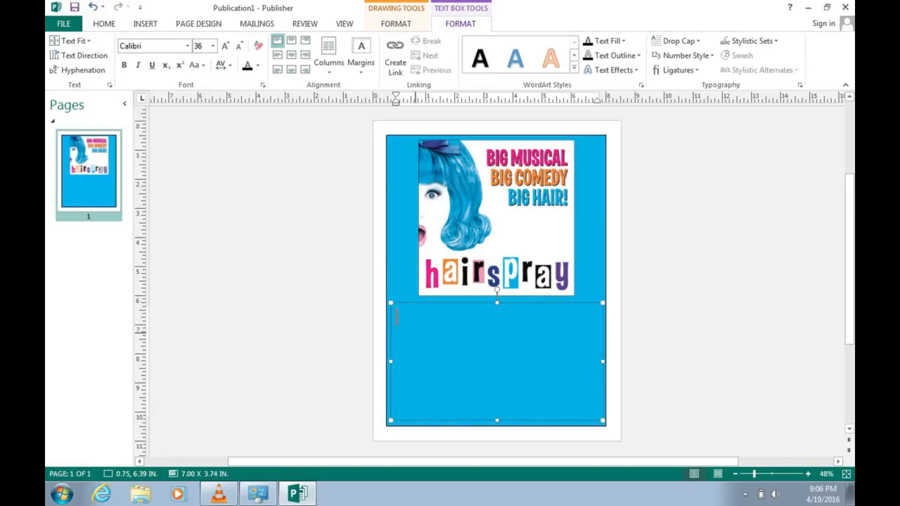
Enter the heading "GAR High School presents Hairspray the Musical!" in the text box.
{"action": "key", "text": "Caps_Lock"}
{"action": "type", "text": "GAR"}
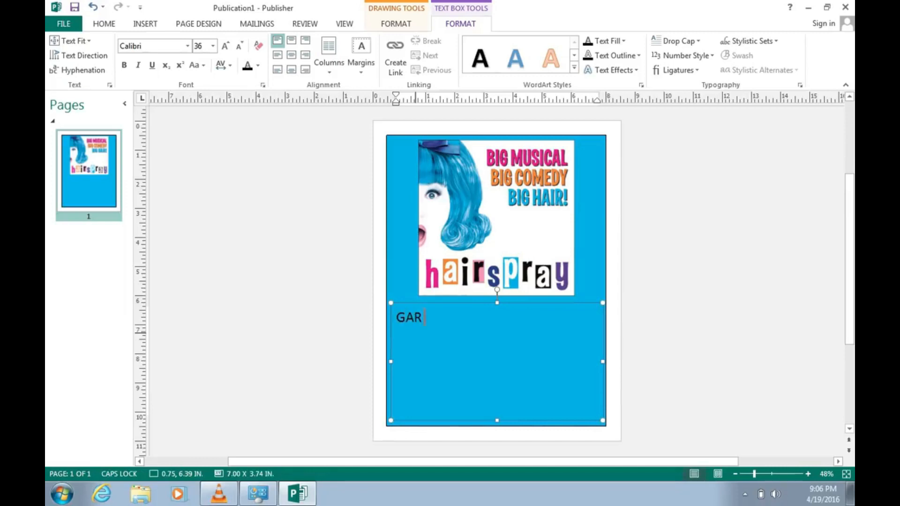
{"action": "key", "text": "Caps_Lock"}
{"action": "type", "text": "H"}
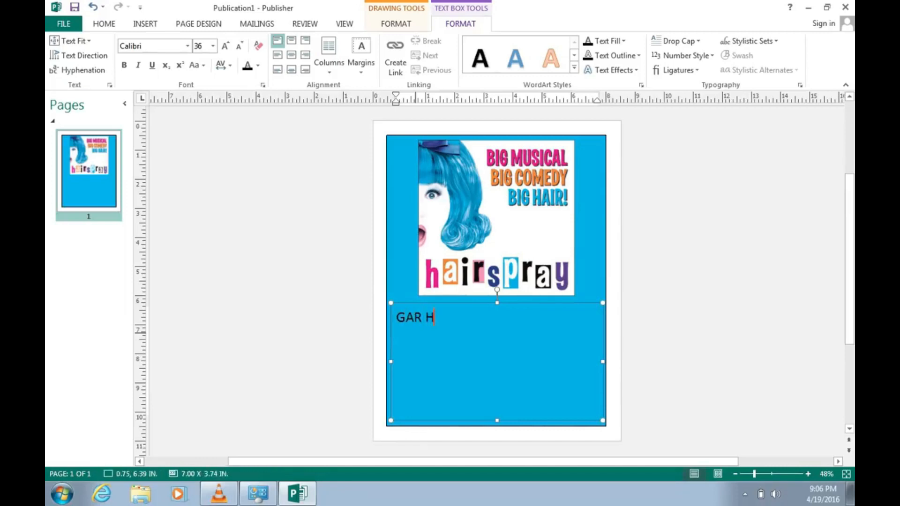
{"action": "type", "text": "igh School present"}
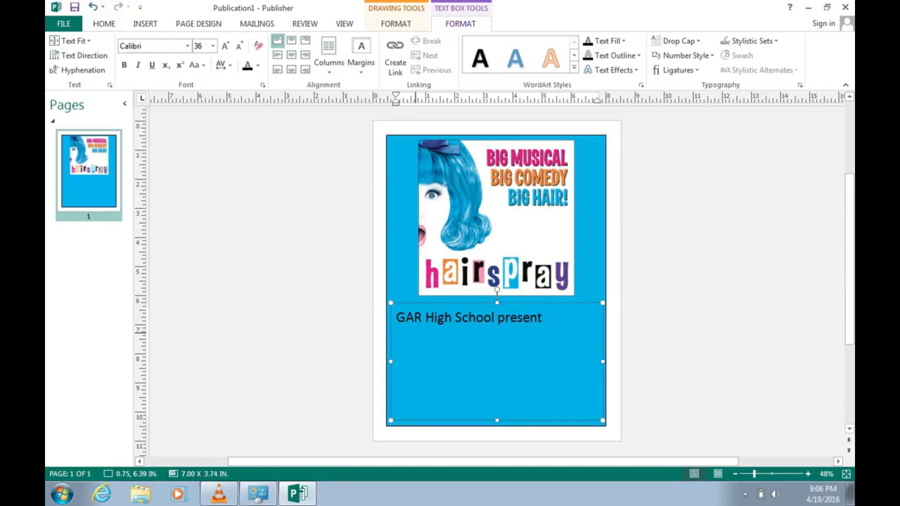
{"action": "type", "text": "s Hairspray the"}
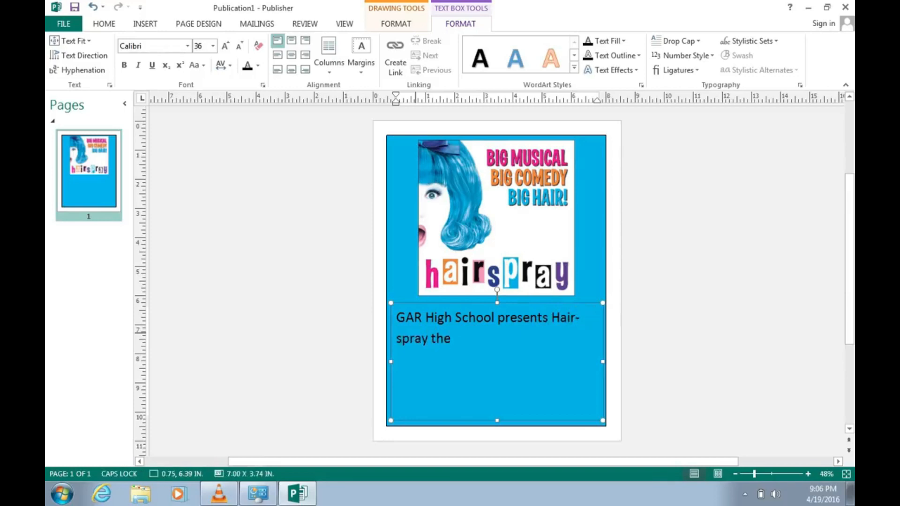
{"action": "type", "text": " Musical"}
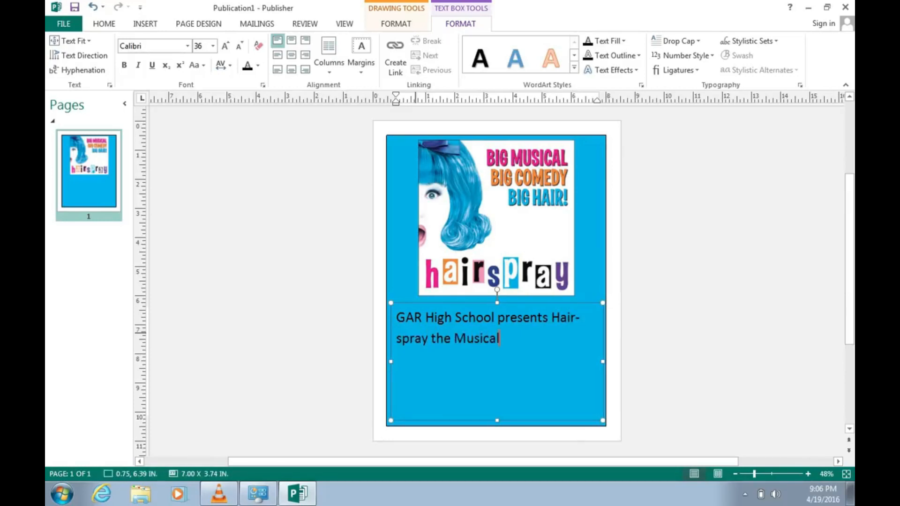
{"action": "type", "text": "! "}
Add the lines "May 12th, 13th, and 14th @ 7pm" and "May 15th @ 2pm" below the heading, followed by a new line.
{"action": "type", "text": "May"}
{"action": "type", "text": " 12th"}
{"action": "type", "text": ", 13th"}
{"action": "type", "text": ", and 14t"}
{"action": "type", "text": "h "}
{"action": "type", "text": "@ 7pm"}
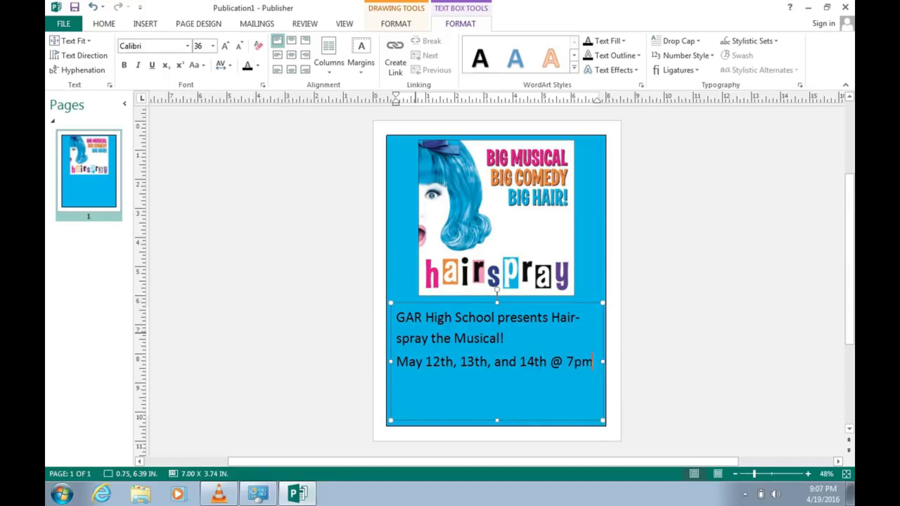
{"action": "key", "text": "Return"}
{"action": "type", "text": "M"}
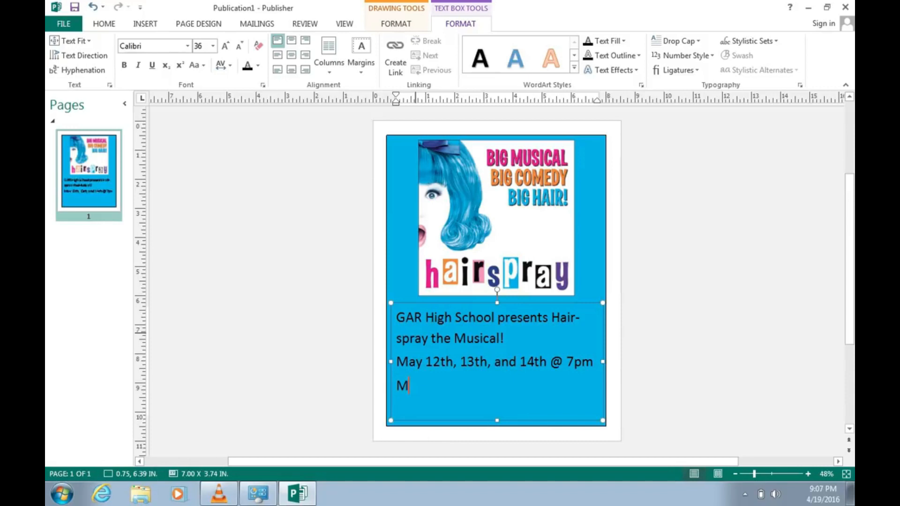
{"action": "type", "text": "ay 15th @ 2pm"}
{"action": "key", "text": "Return"}
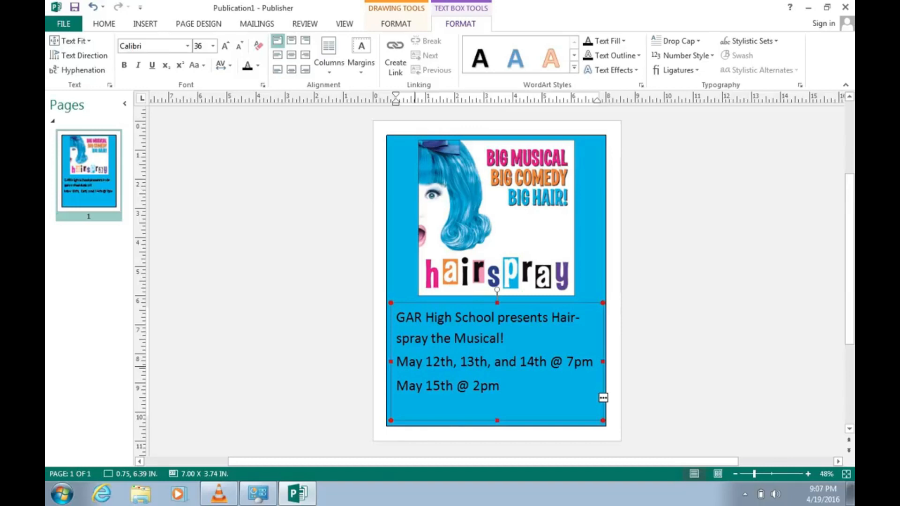
Set the font size of all the text in the text box to 28.
{"action": "left_click_drag", "start_coordinate": [505, 391], "coordinate": [396, 308]}
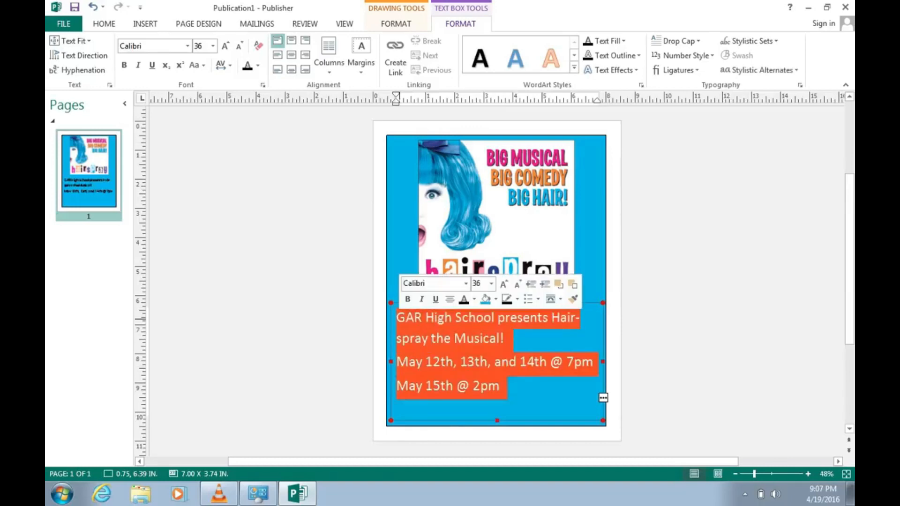
{"action": "left_click", "coordinate": [213, 45]}
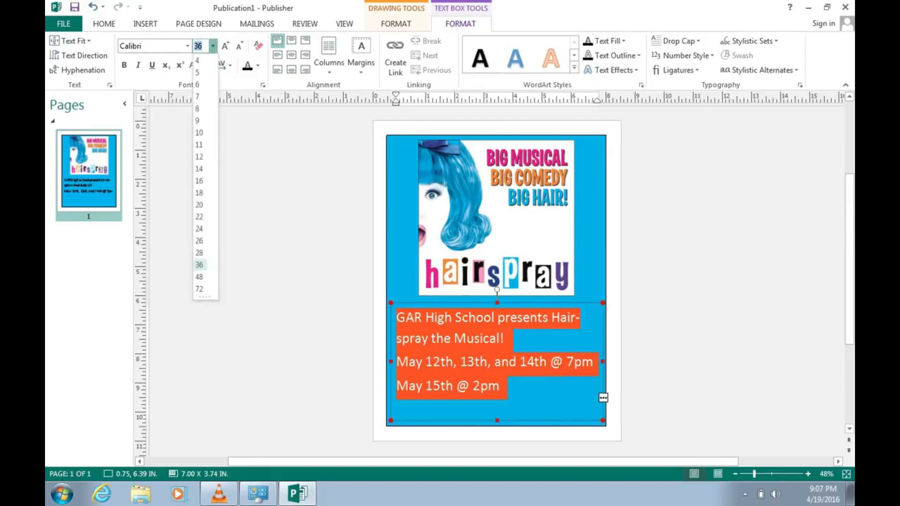
{"action": "left_click", "coordinate": [198, 253]}
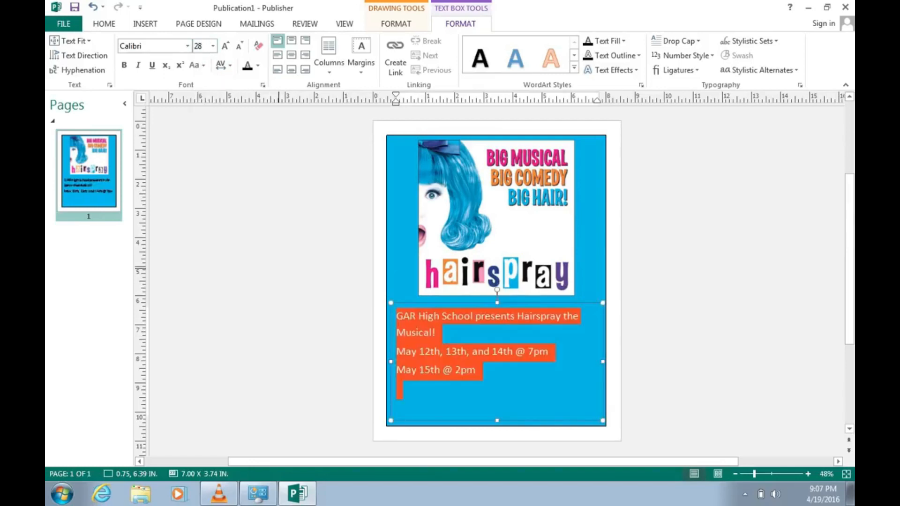
Add the line "Tickets can be purchased at the door." below the "May 15th @ 2pm" line.
{"action": "left_click", "coordinate": [512, 392]}
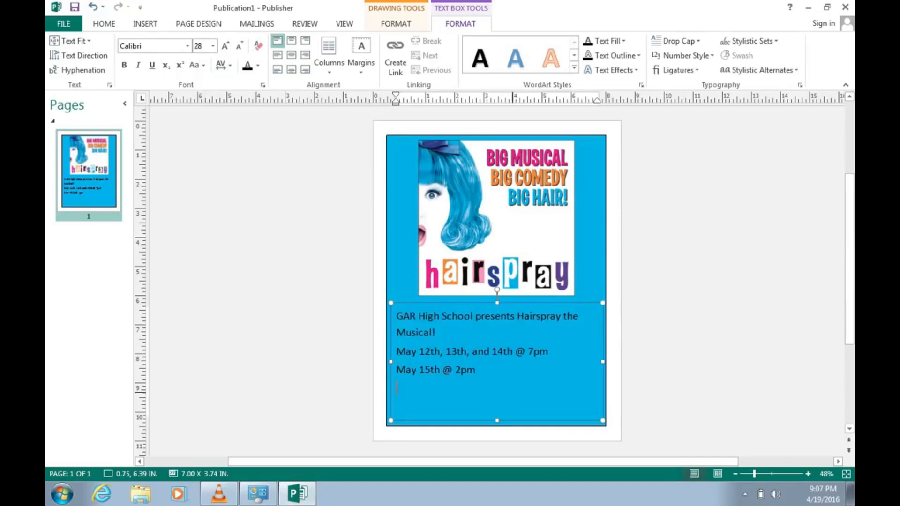
{"action": "type", "text": "Tickets car"}
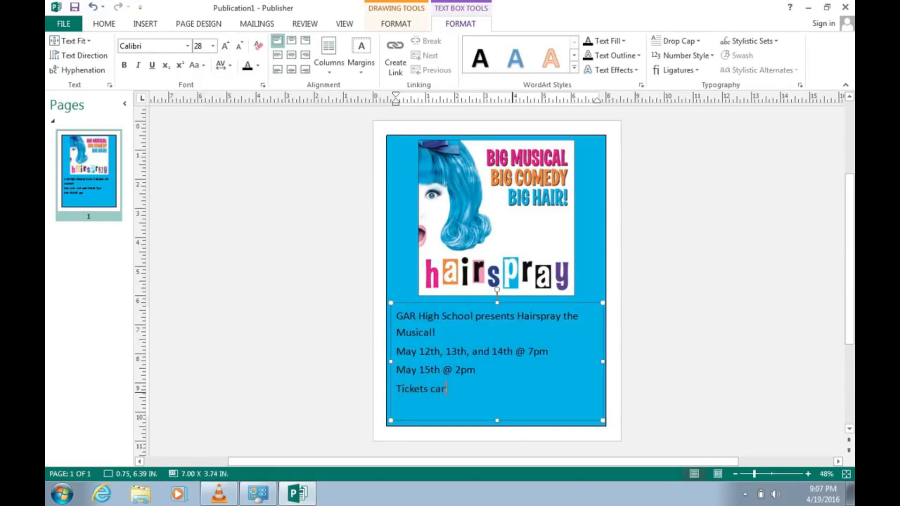
{"action": "key", "text": "BackSpace"}
{"action": "type", "text": "n be purchased at the door."}
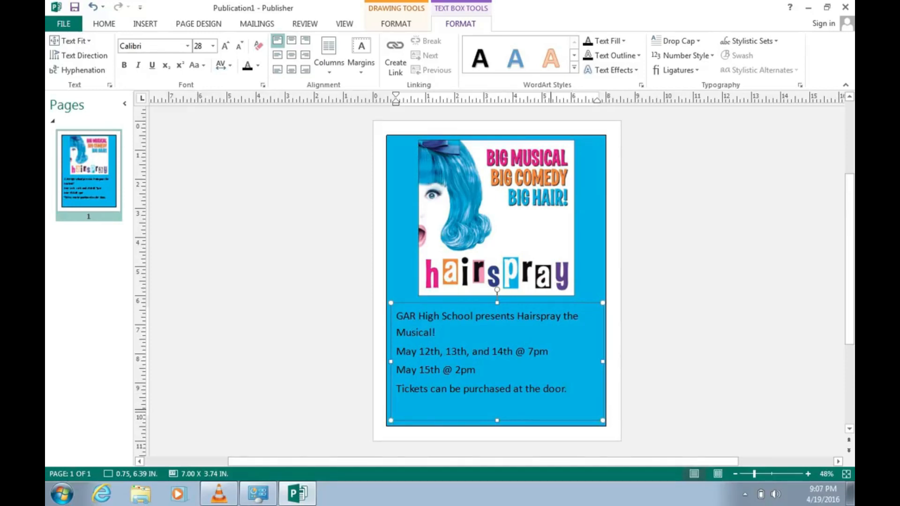
Center all the text at the top of the text box and reselect the whole text.
{"action": "key", "text": "shift+Up"}
{"action": "key", "text": "ctrl+a"}
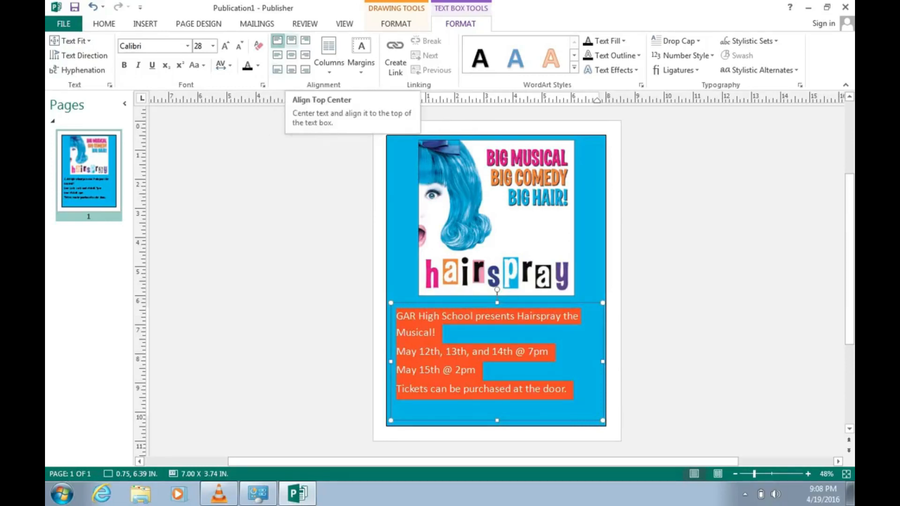
{"action": "left_click", "coordinate": [291, 40]}
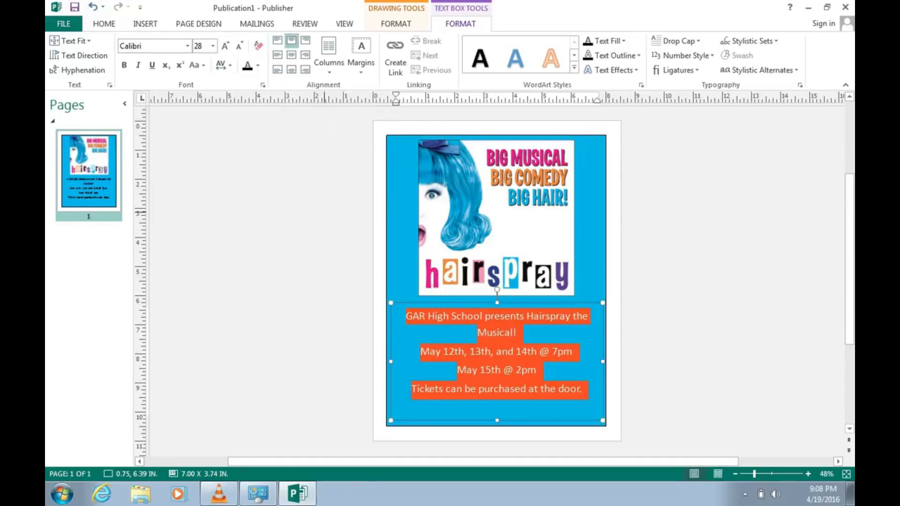
{"action": "left_click", "coordinate": [701, 389]}
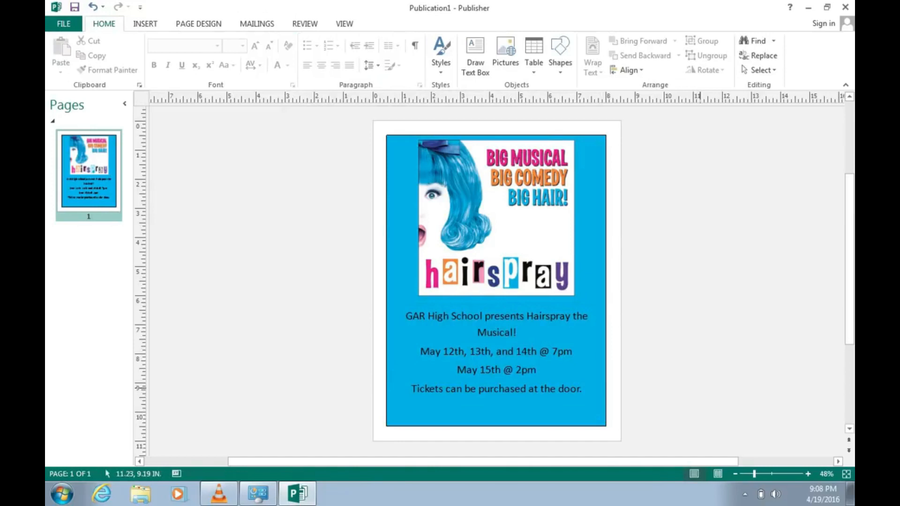
{"action": "left_click_drag", "start_coordinate": [582, 389], "coordinate": [406, 313]}
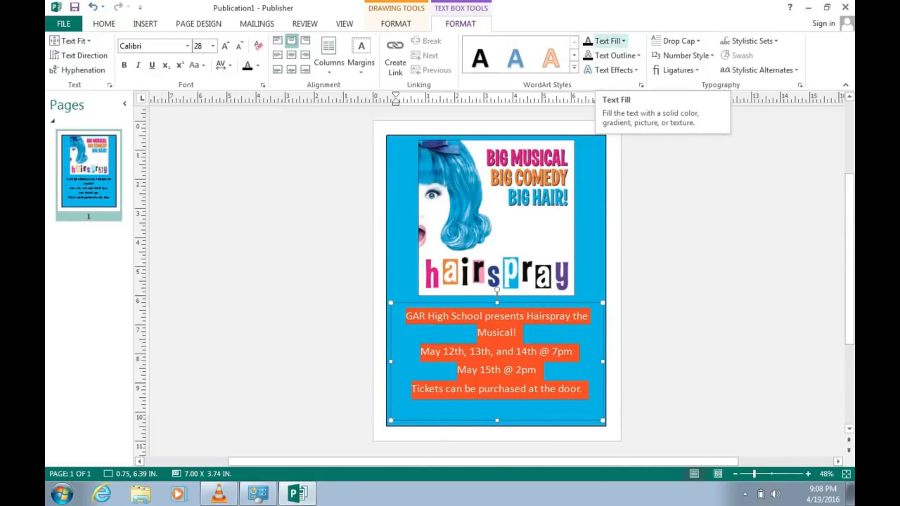
{"action": "left_click", "coordinate": [610, 41]}
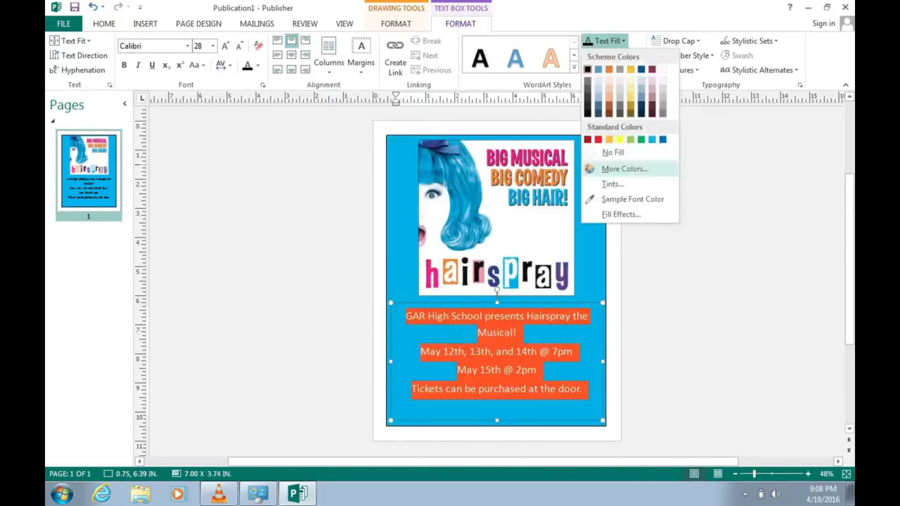
{"action": "left_click", "coordinate": [625, 169]}
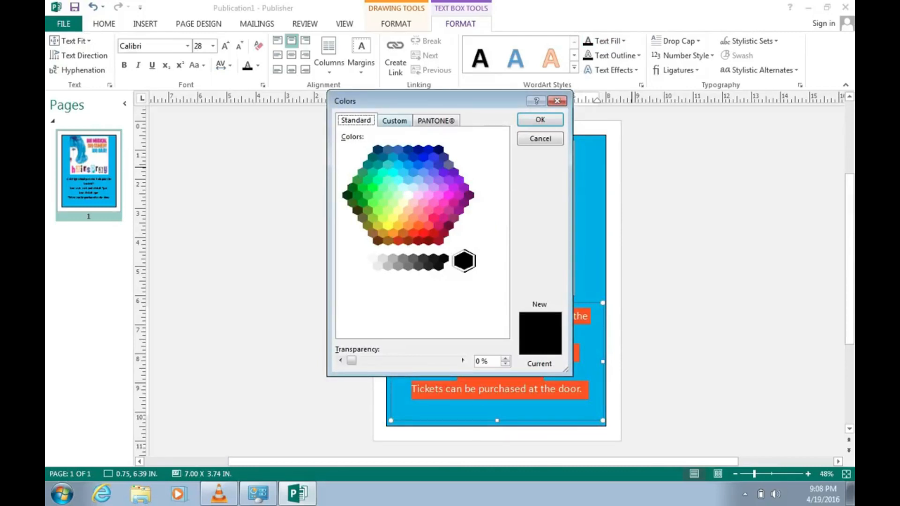
{"action": "left_click", "coordinate": [395, 121]}
{"action": "left_click", "coordinate": [436, 121]}
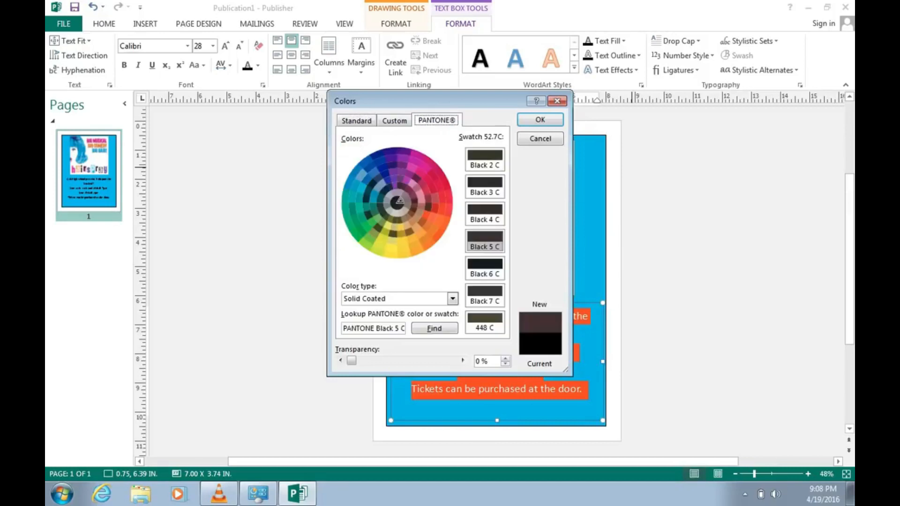
{"action": "left_click", "coordinate": [356, 121]}
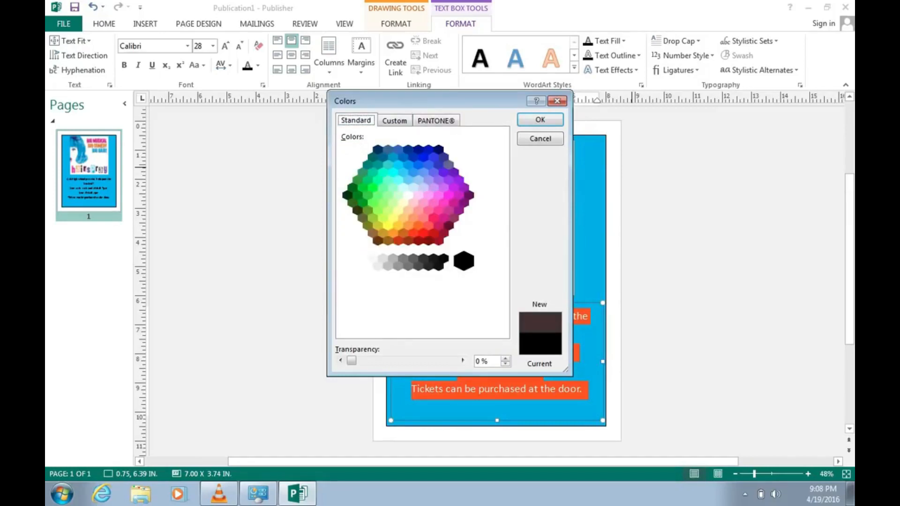
{"action": "left_click", "coordinate": [556, 101]}
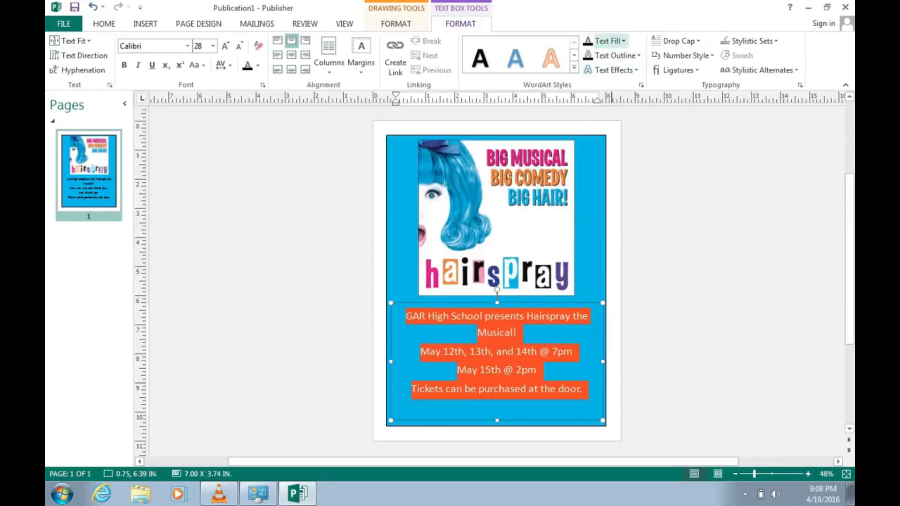
Fill all the selected text in the text box with white and make it bold.
{"action": "left_click", "coordinate": [609, 41]}
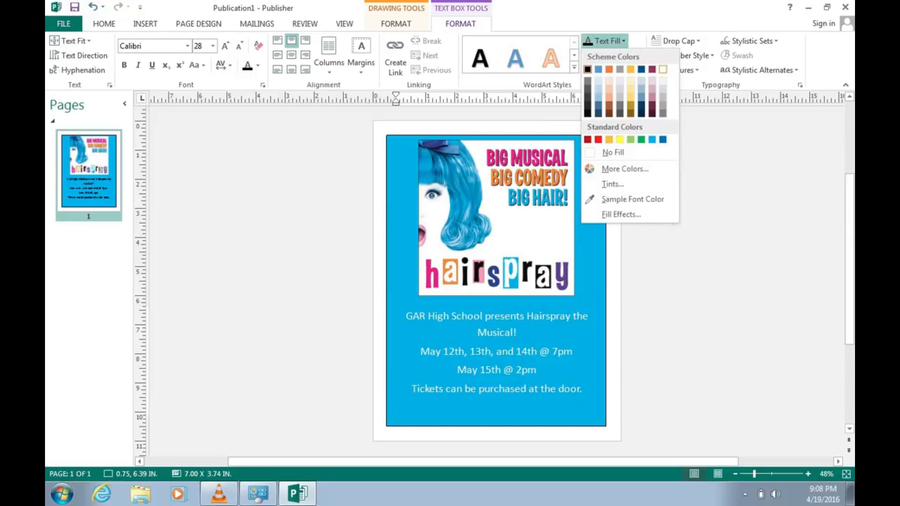
{"action": "left_click", "coordinate": [663, 69]}
{"action": "left_click", "coordinate": [677, 70]}
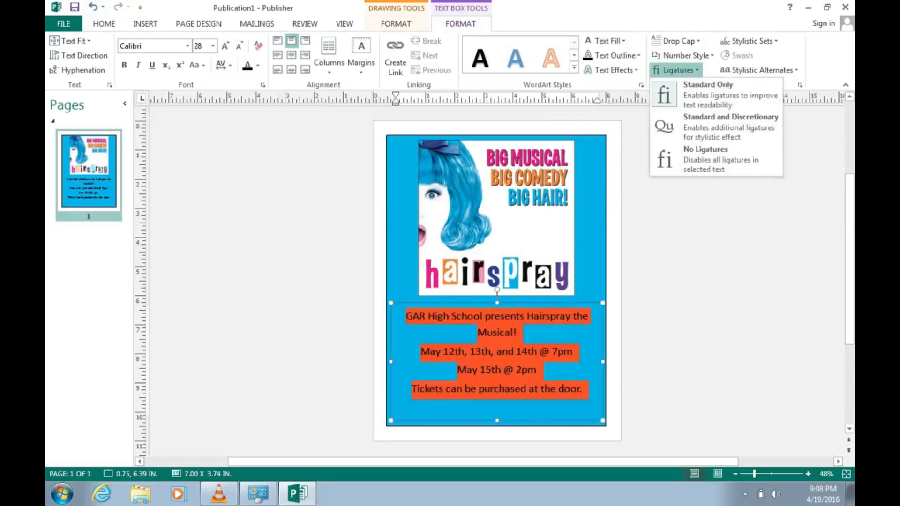
{"action": "left_click", "coordinate": [646, 212]}
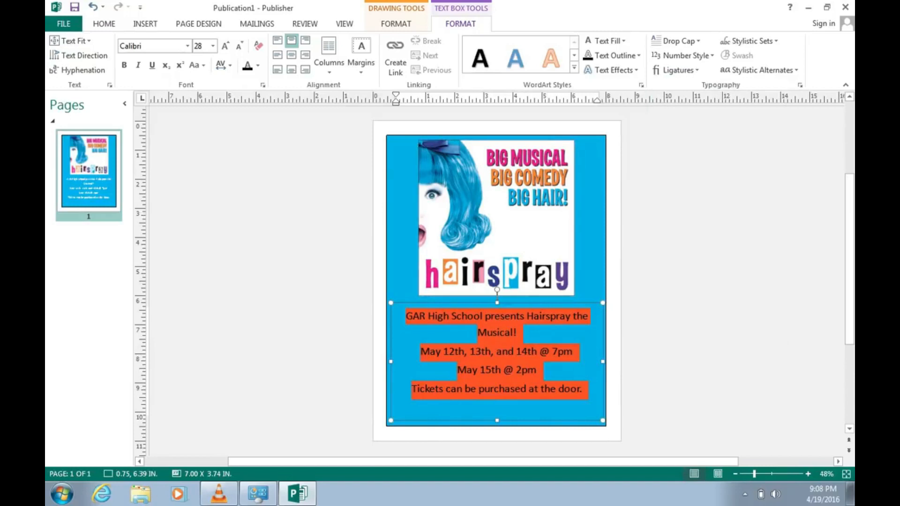
{"action": "left_click", "coordinate": [125, 65]}
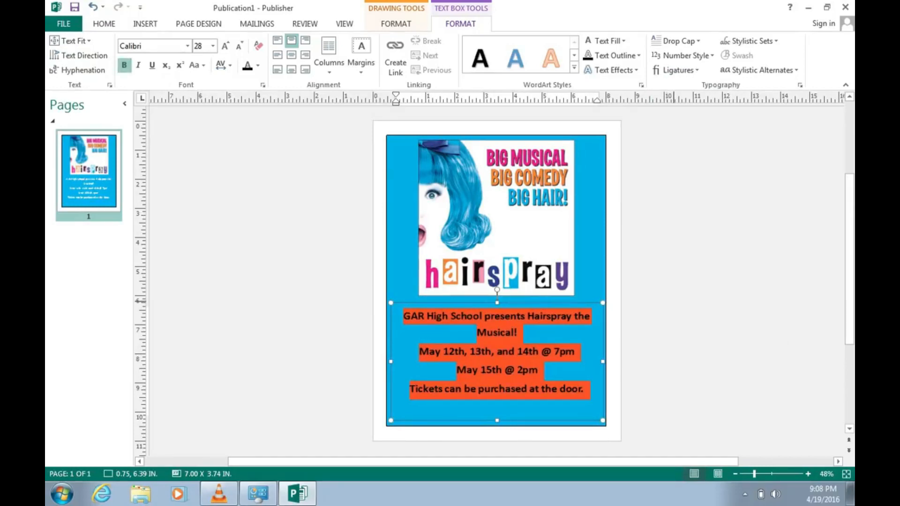
{"action": "left_click", "coordinate": [674, 302]}
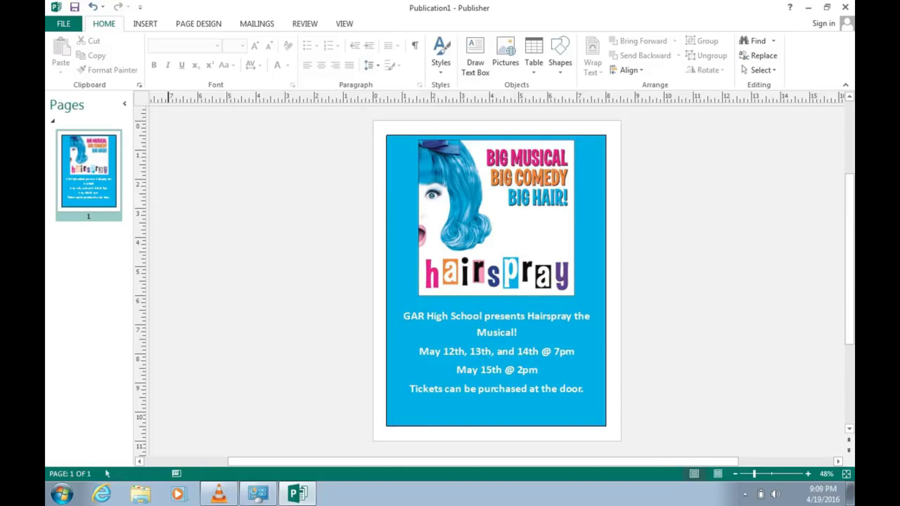
Save the flyer to the Desktop as a Publisher file named "Hairspray poster" and close the program.
{"action": "left_click", "coordinate": [64, 23]}
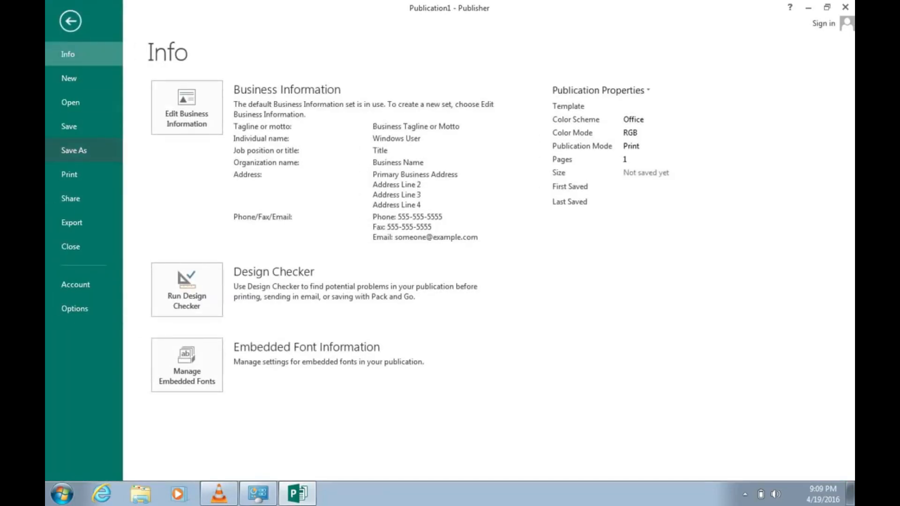
{"action": "left_click", "coordinate": [73, 150]}
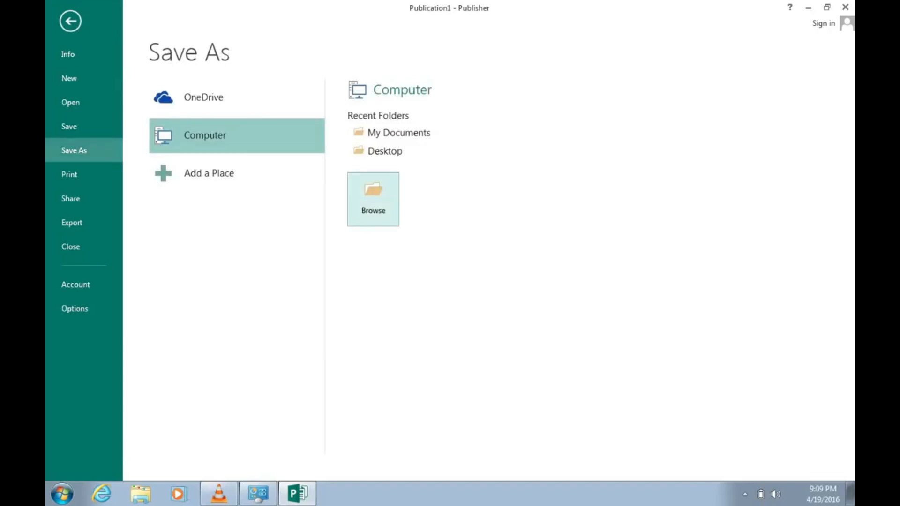
{"action": "left_click", "coordinate": [373, 199]}
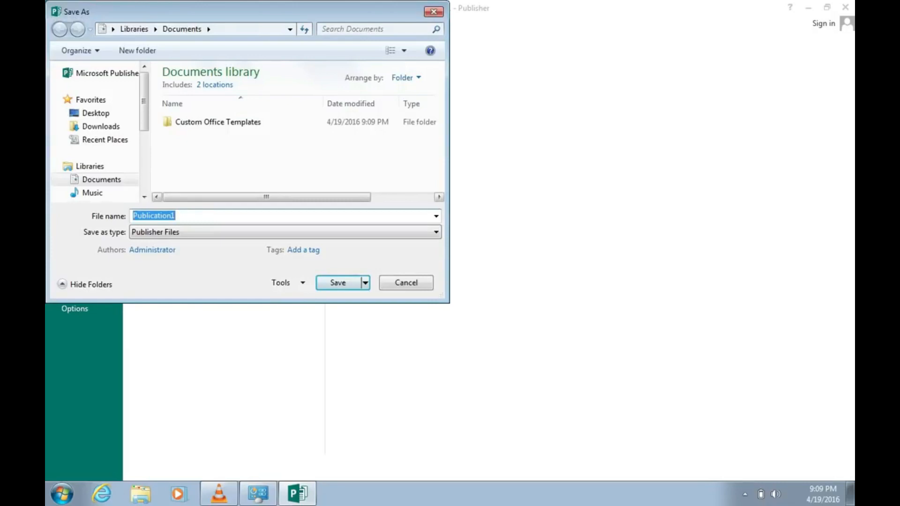
{"action": "key", "text": "BackSpace"}
{"action": "type", "text": "Hairs"}
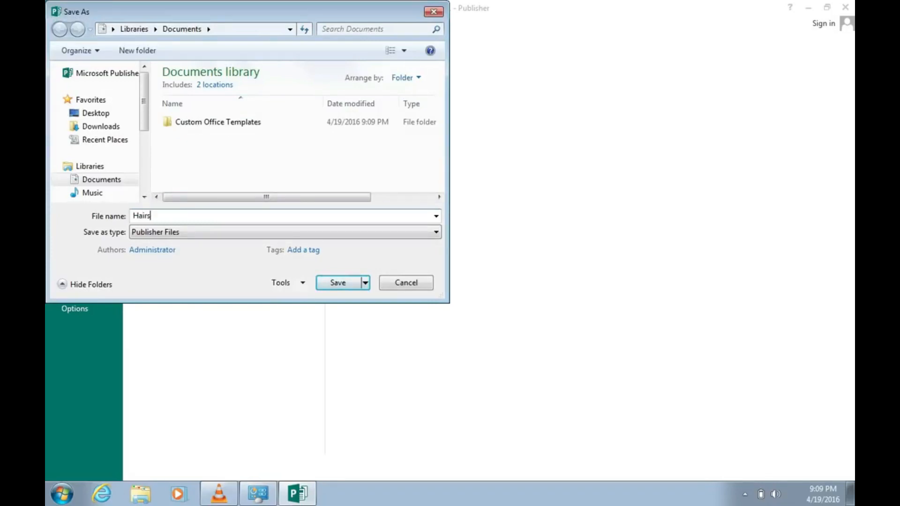
{"action": "type", "text": "pary poster"}
{"action": "left_click", "coordinate": [95, 114]}
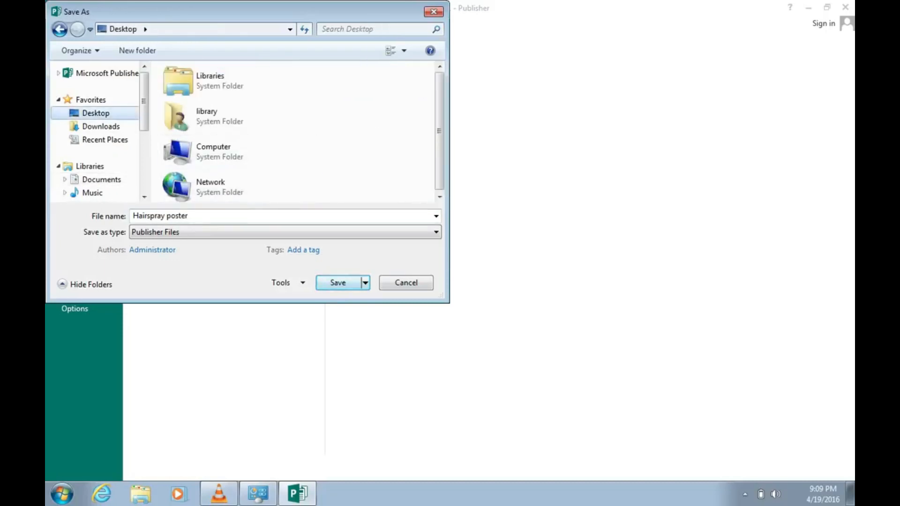
{"action": "left_click", "coordinate": [338, 282]}
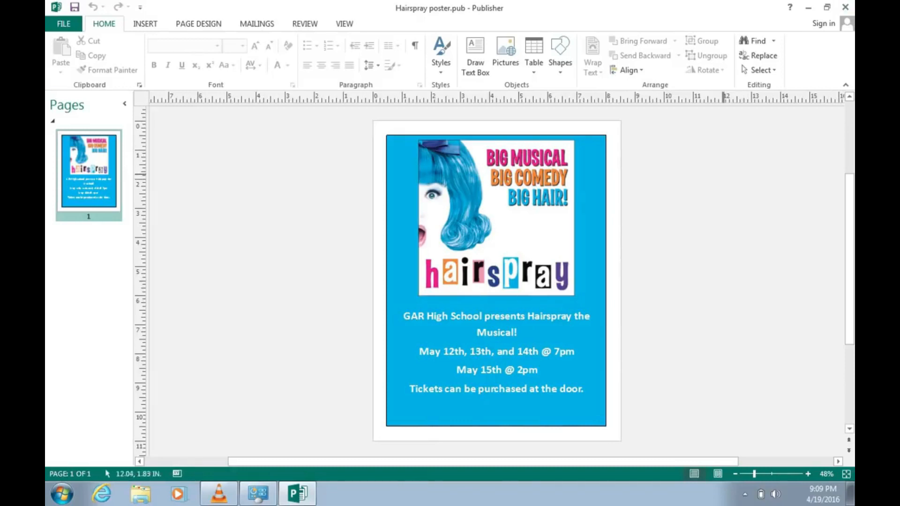
{"action": "left_click", "coordinate": [845, 7]}
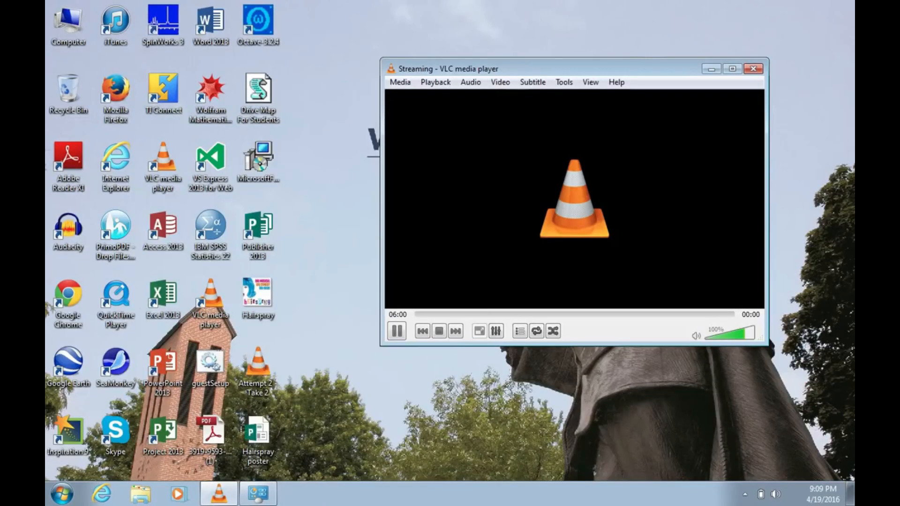